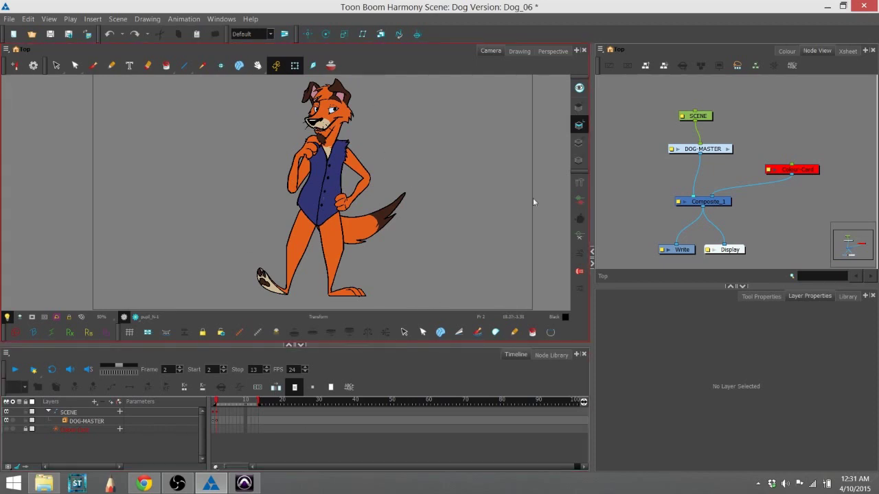
Search the node library for "glow" and add a Glow node to the node network beside DOG-MASTER
drag(716, 152, 713, 148)
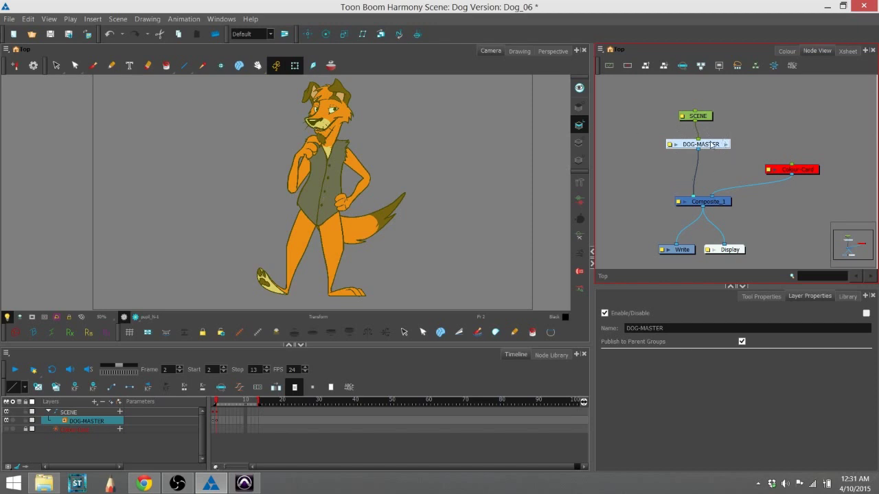
drag(710, 145, 712, 145)
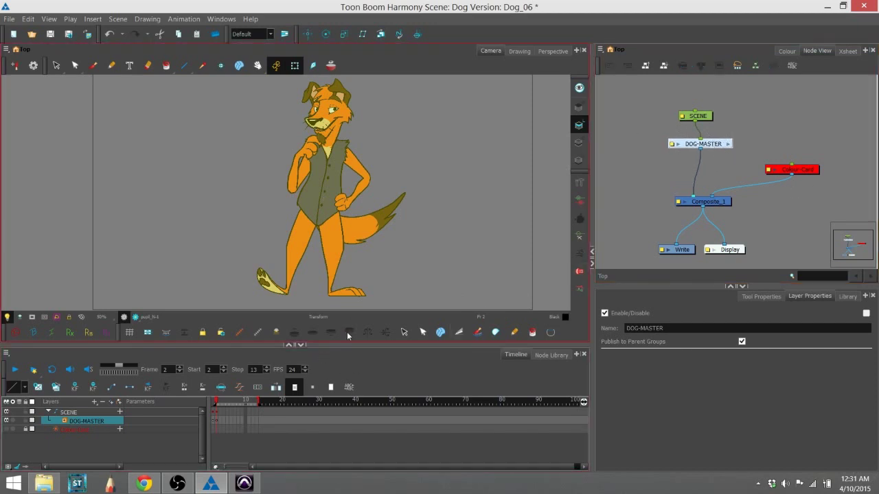
click(551, 355)
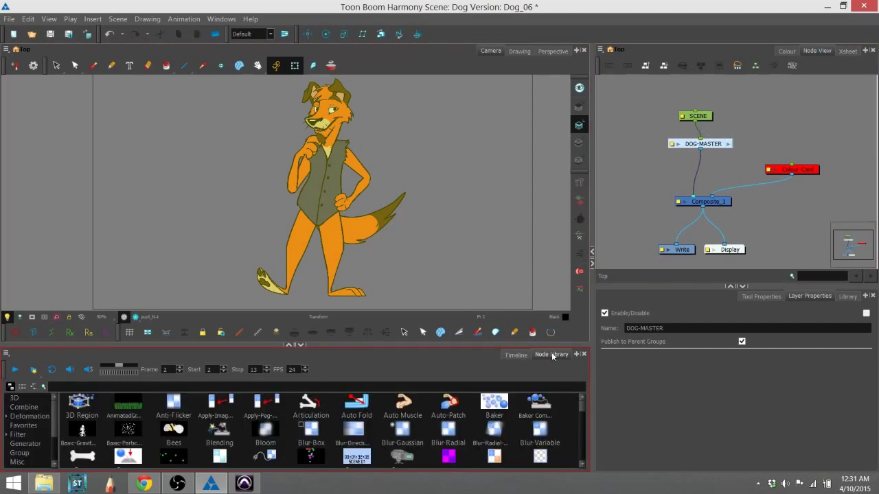
click(104, 388)
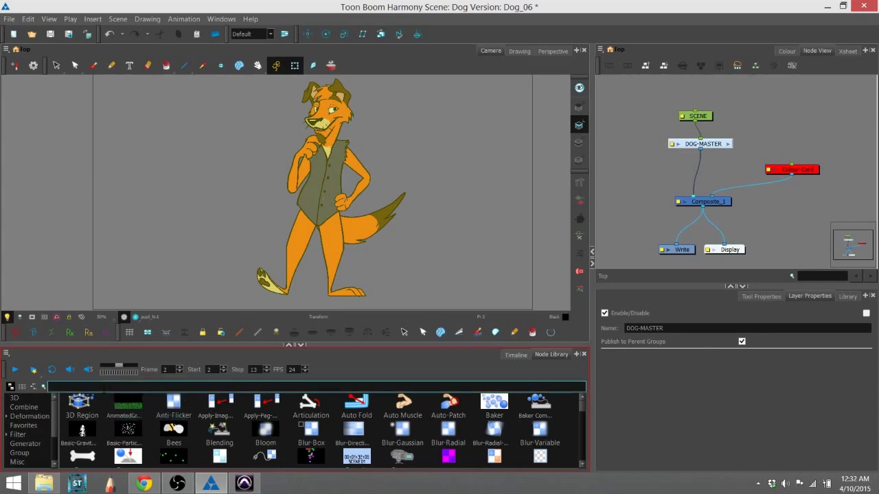
text(glow)
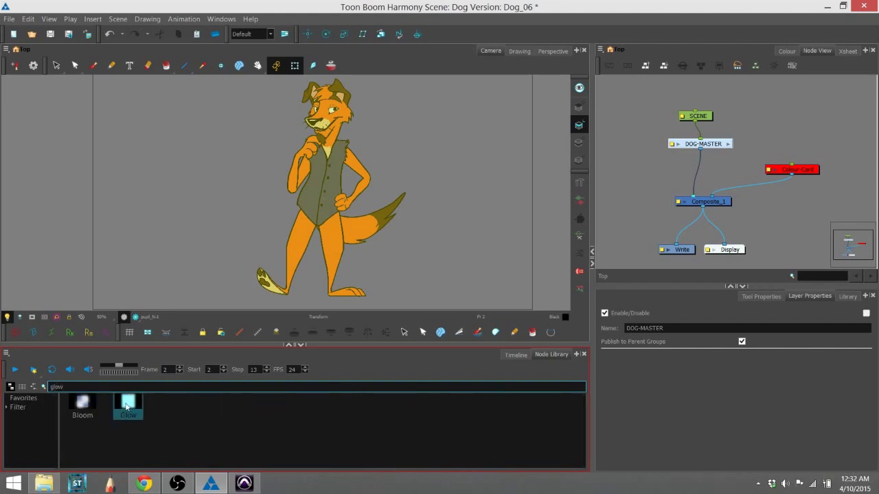
click(128, 406)
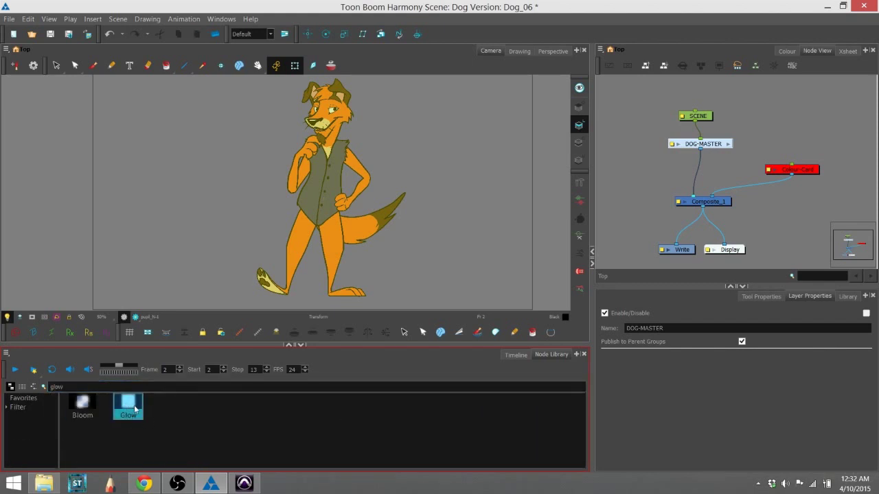
drag(131, 405, 544, 248)
drag(650, 172, 650, 172)
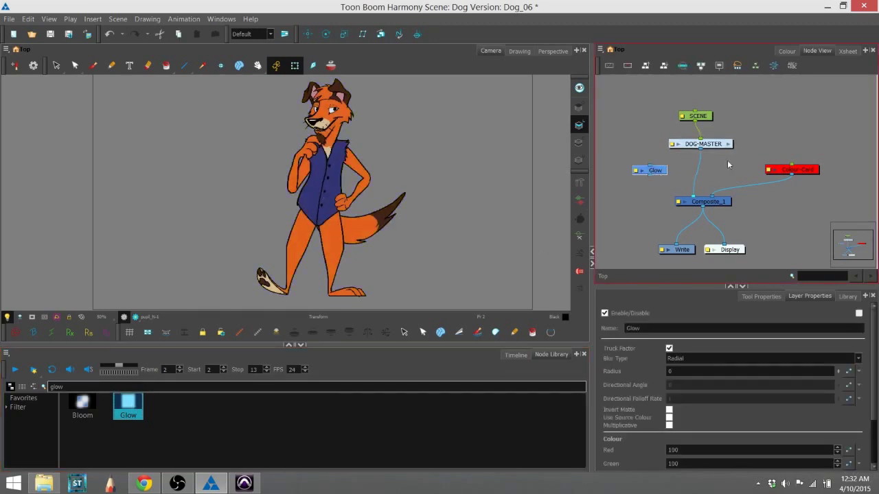
Shift the SCENE and DOG-MASTER nodes to the right and reposition the Glow node, leaving free space between them
drag(718, 109, 707, 138)
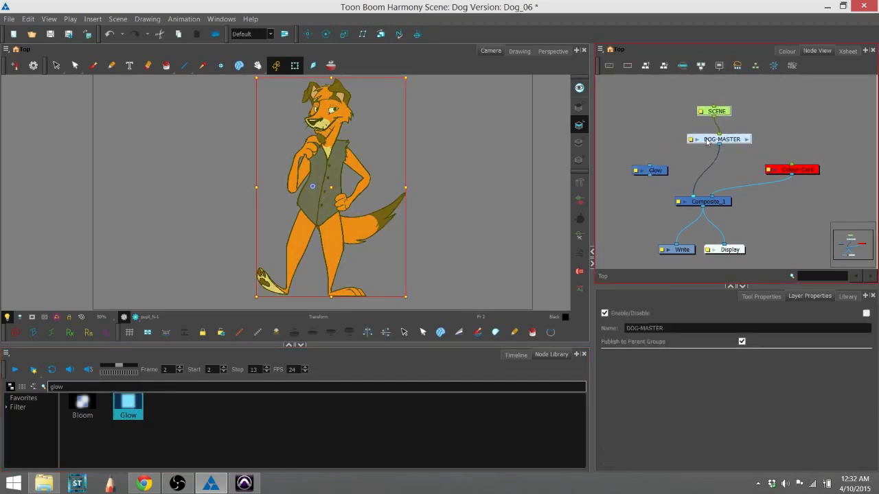
drag(644, 168, 651, 160)
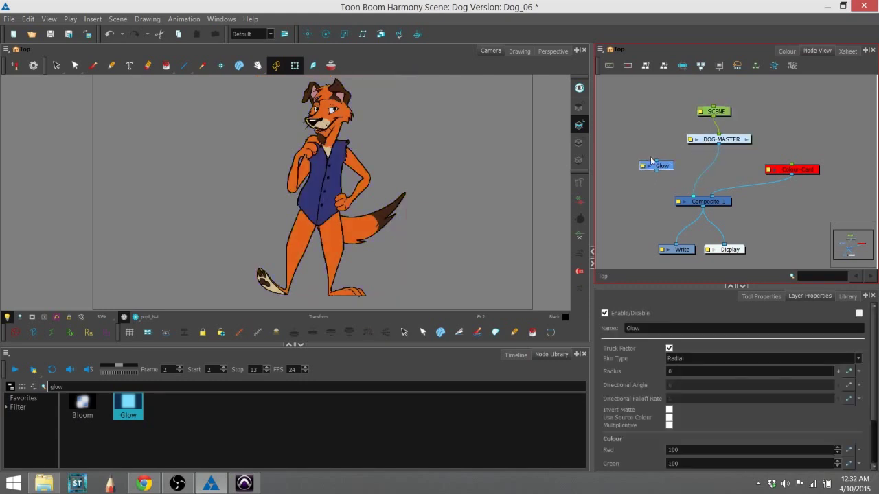
click(728, 165)
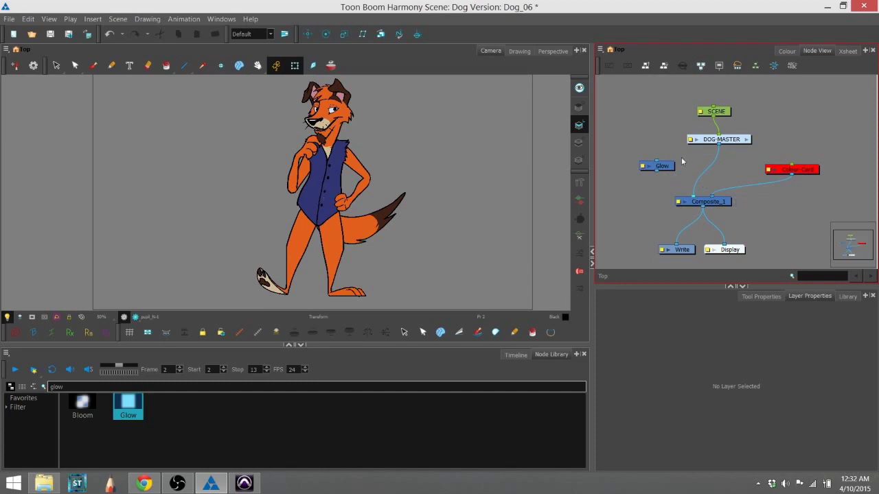
click(736, 145)
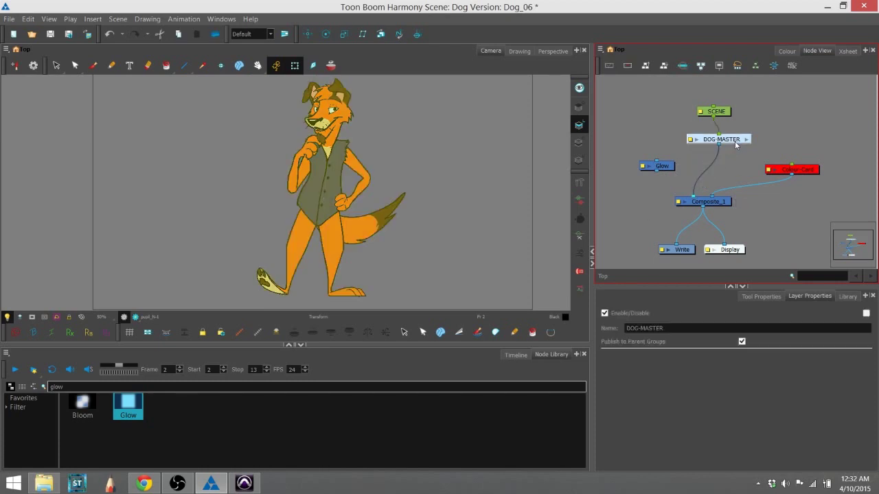
drag(654, 173, 643, 176)
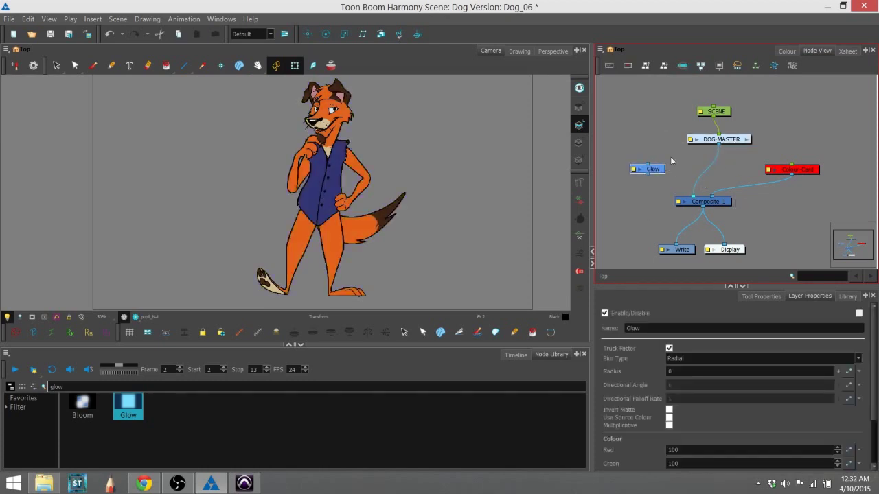
Clone the DOG-MASTER node with drawings and timing, and place the clone above the Glow node
click(709, 141)
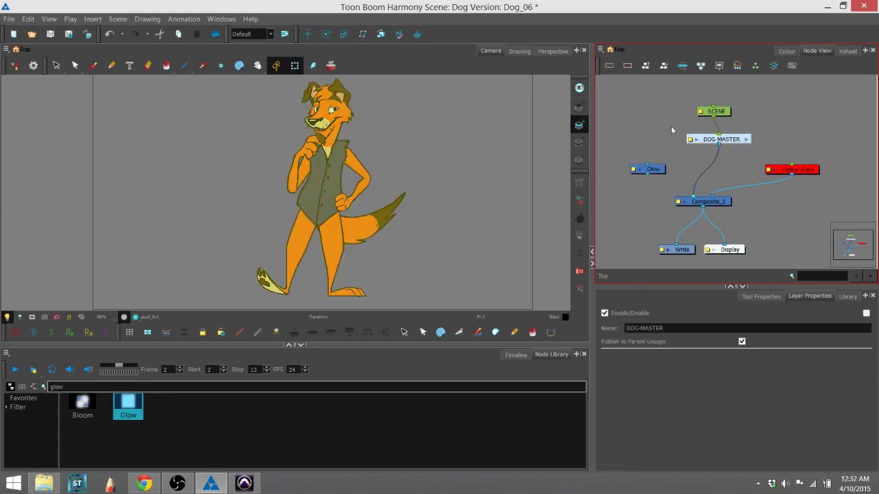
drag(671, 131, 760, 149)
click(600, 50)
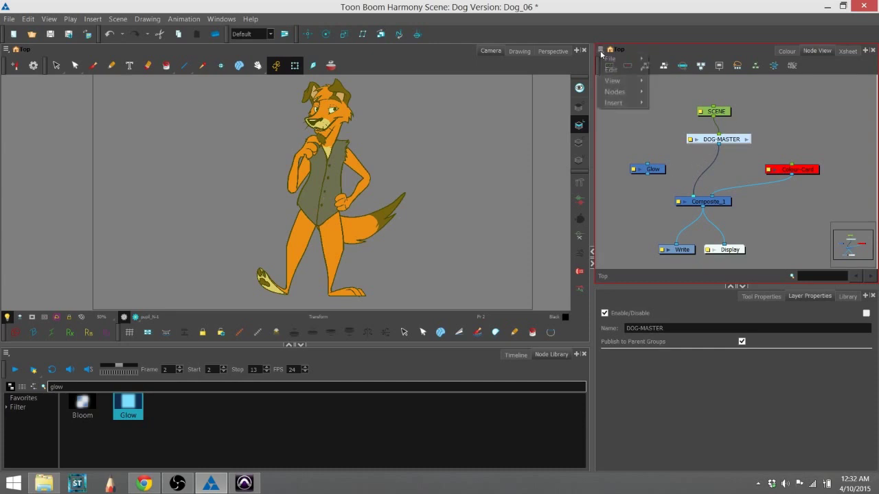
mouse_move(614, 91)
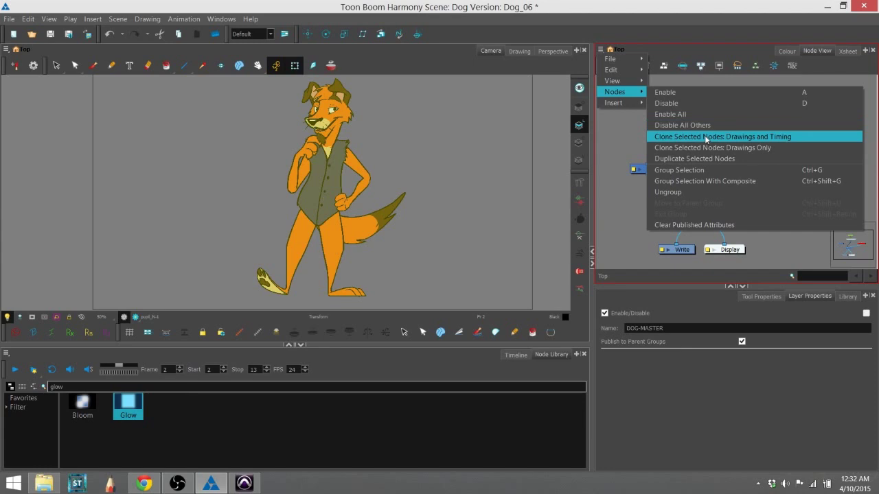
click(705, 139)
drag(758, 144, 670, 126)
drag(729, 140, 740, 144)
drag(673, 125, 665, 134)
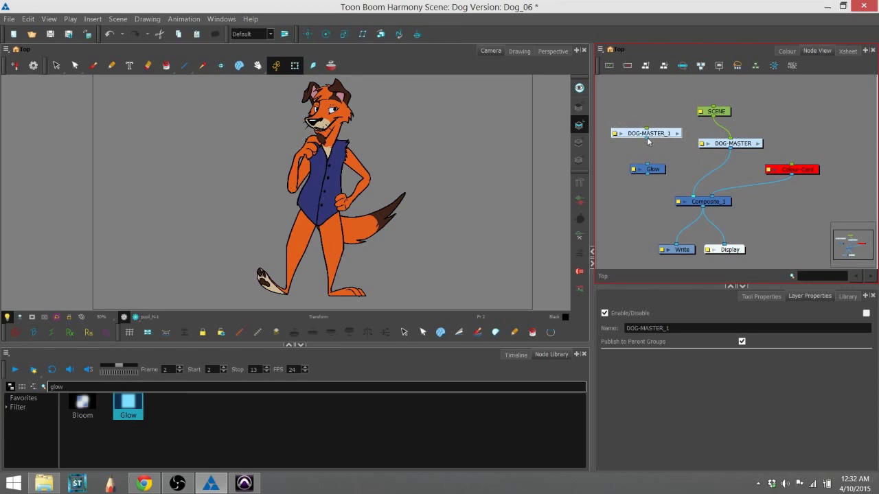
Connect the cloned dog node through the Glow node into Composite_1 and space out the connected nodes
drag(648, 140, 663, 151)
click(577, 141)
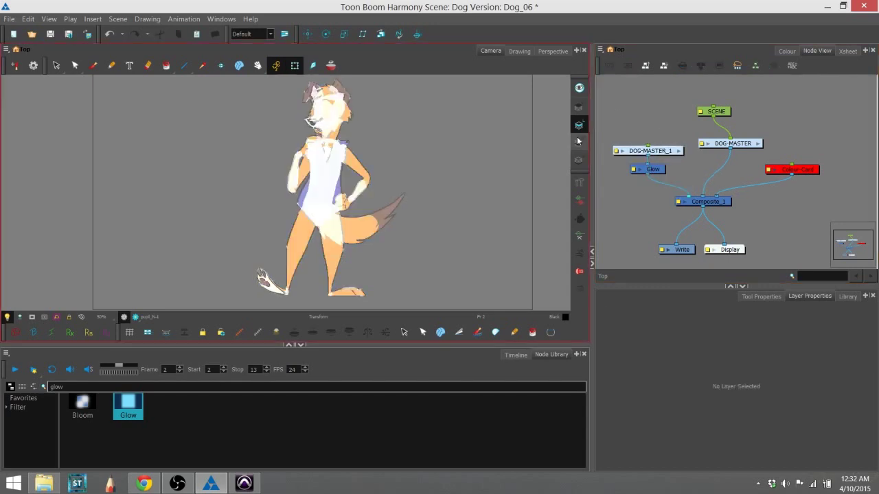
click(645, 150)
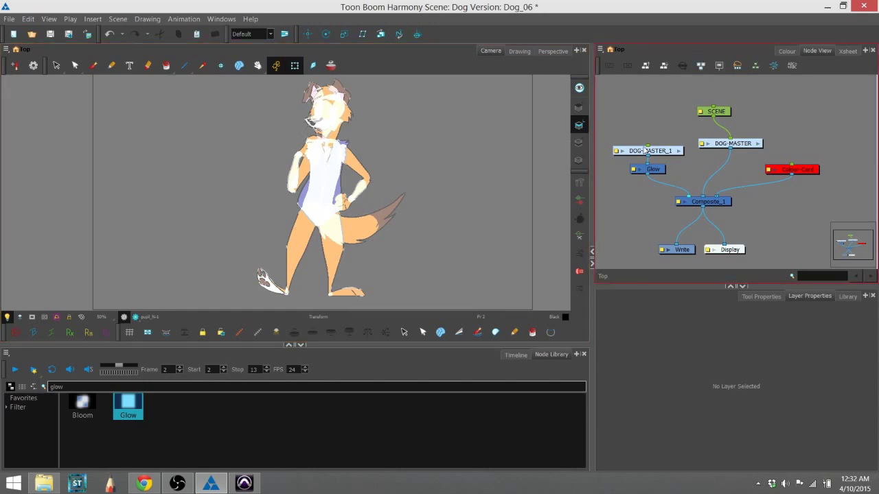
mouse_move(645, 150)
mouse_down()
mouse_move(639, 144)
mouse_move(661, 183)
mouse_move(652, 150)
mouse_up()
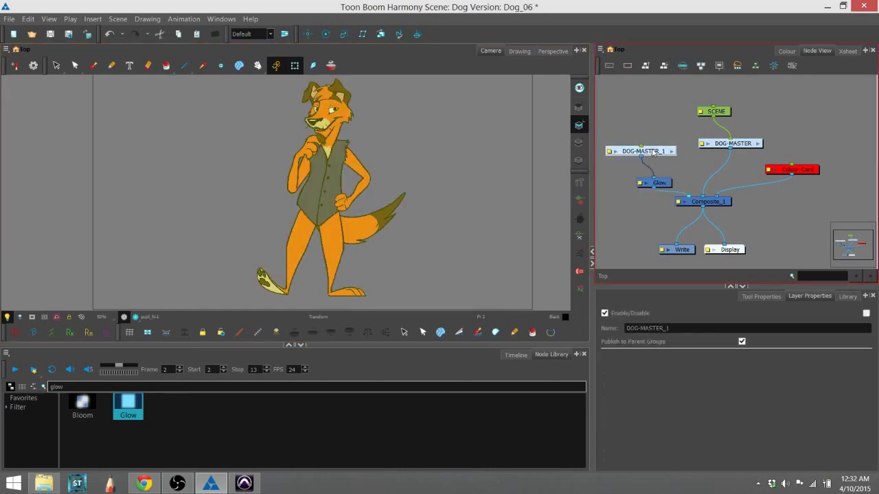
click(663, 185)
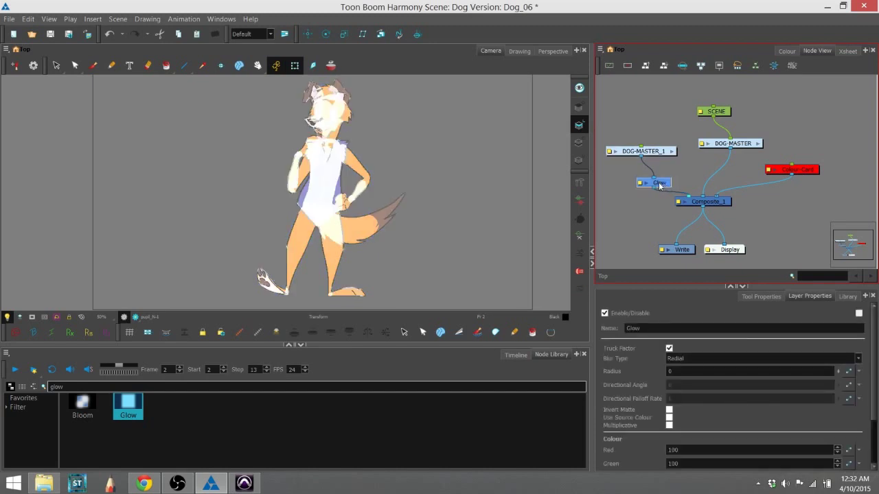
click(694, 202)
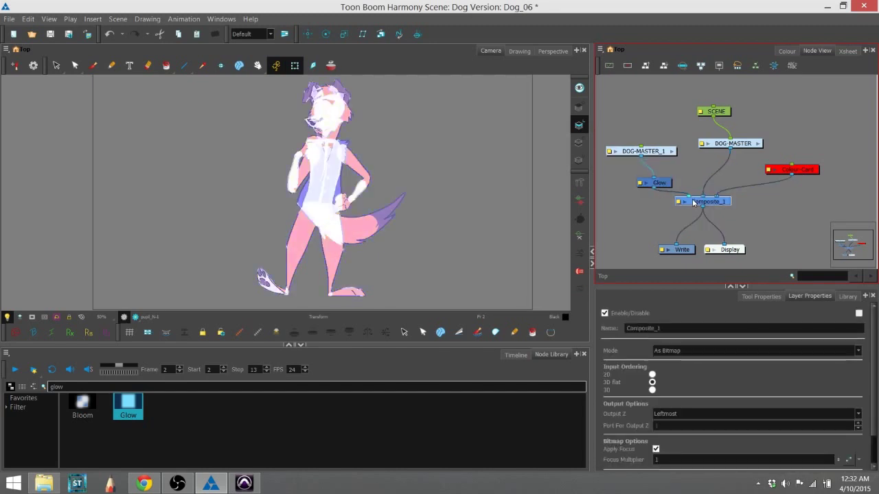
Disconnect the Glow node from the cloned dog node and Composite_1, and delete the clone
drag(654, 179, 645, 168)
drag(688, 196, 685, 188)
click(651, 153)
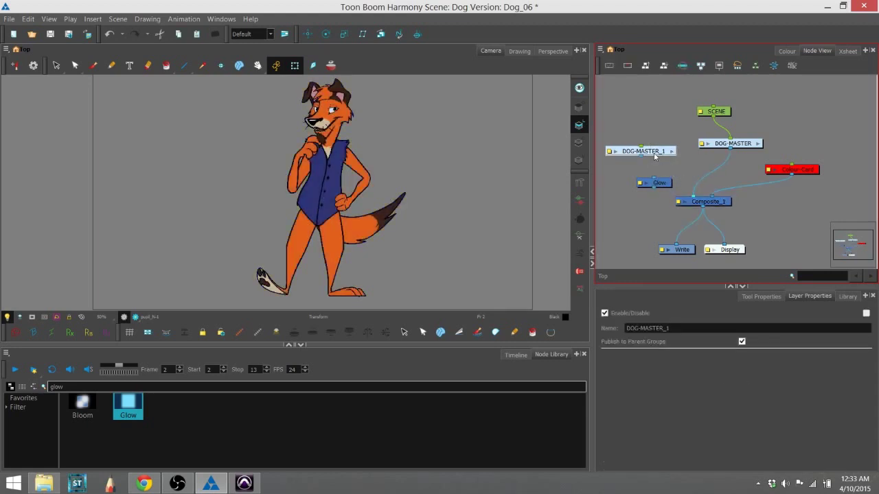
key(Delete)
Connect a second cable from the DOG-MASTER output to Composite_1
drag(665, 185, 666, 170)
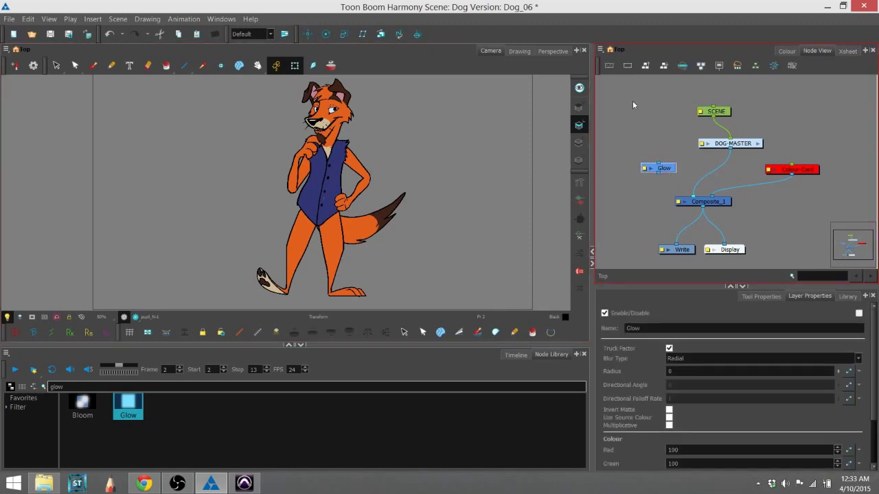
drag(669, 93, 683, 198)
click(719, 149)
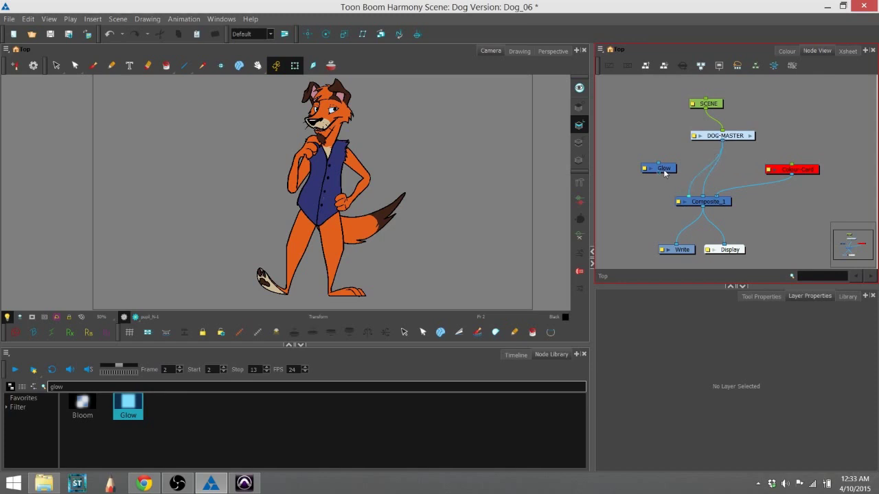
Route the second DOG-MASTER connection through the Glow node into Composite_1
drag(663, 172, 673, 168)
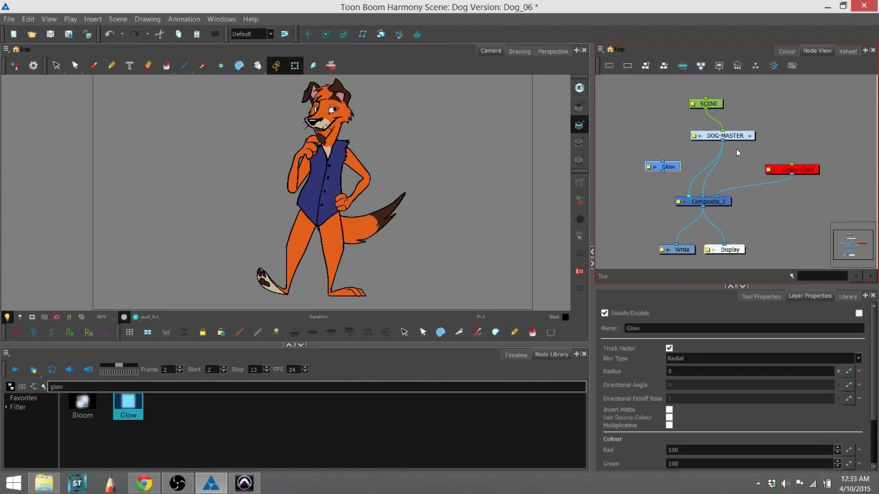
drag(688, 197, 667, 140)
drag(721, 141, 709, 175)
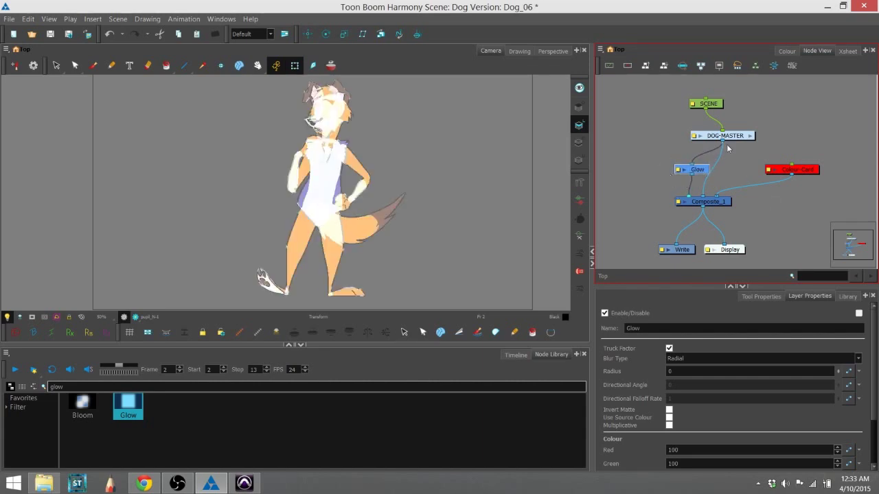
Tidy the network by moving the Glow node out to the left and DOG-MASTER directly below SCENE
drag(707, 167, 676, 159)
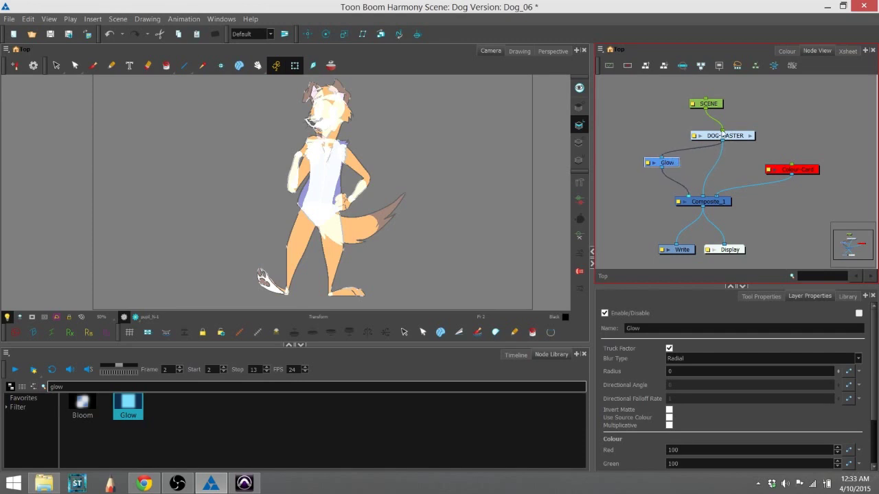
drag(736, 139, 722, 138)
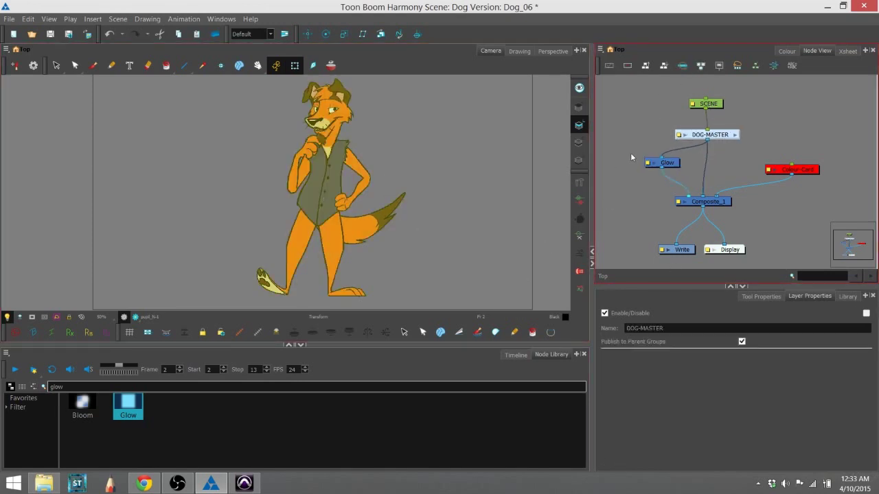
click(667, 163)
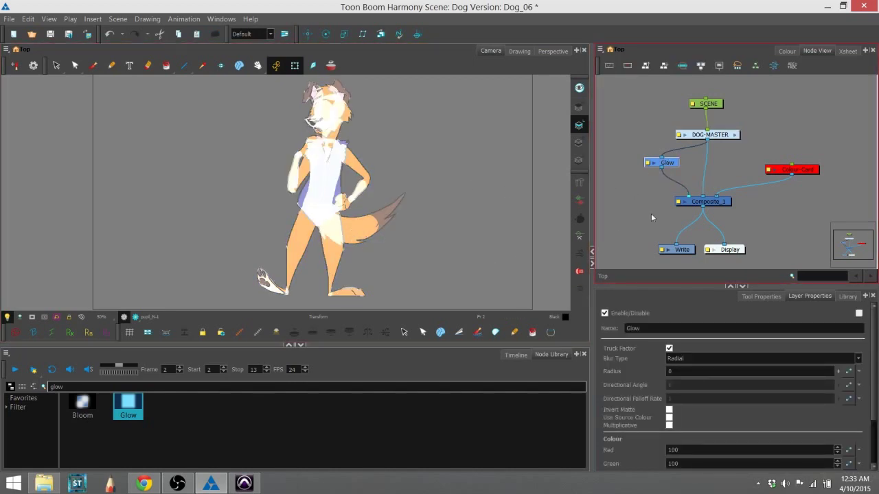
click(636, 201)
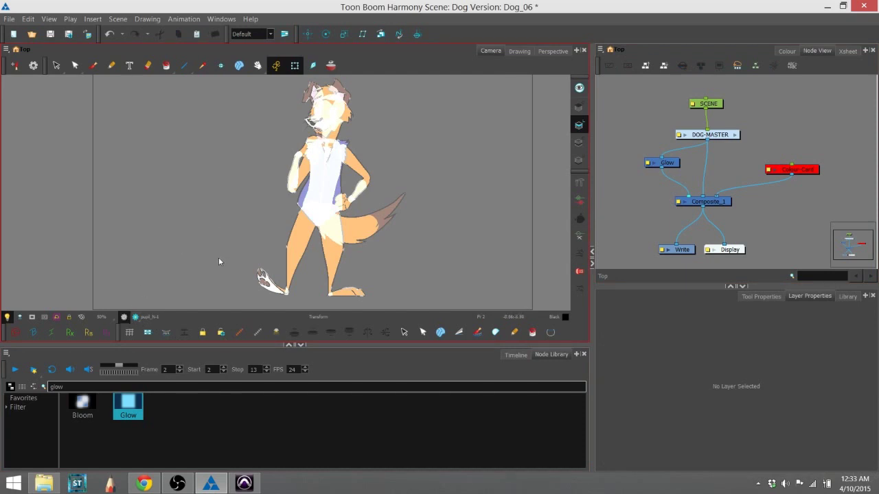
Switch the Camera view to render preview and enable the Colour-Card node as the background
click(135, 318)
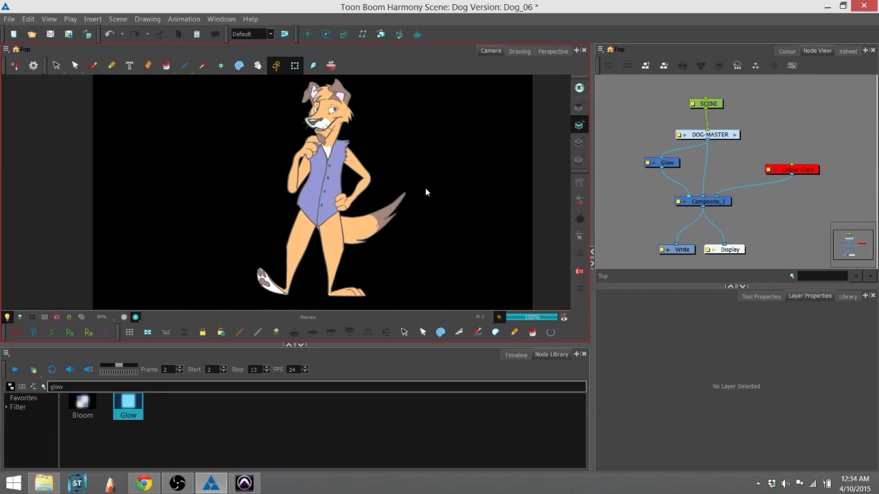
click(808, 171)
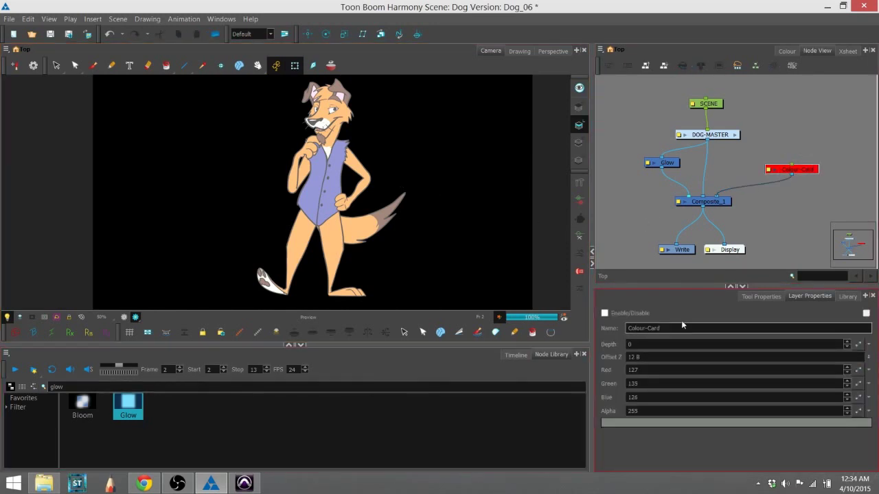
click(604, 313)
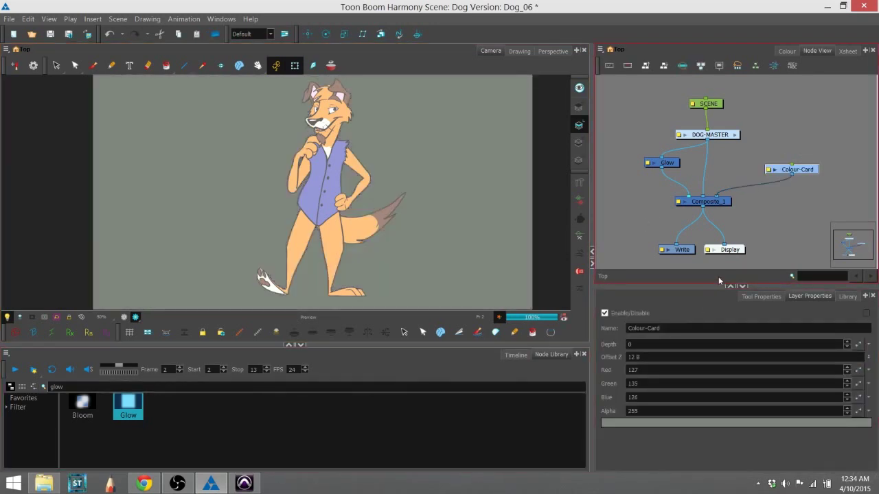
Set the Glow node's radius to 6.6 and inspect the glow around the dog up close
click(674, 164)
click(807, 296)
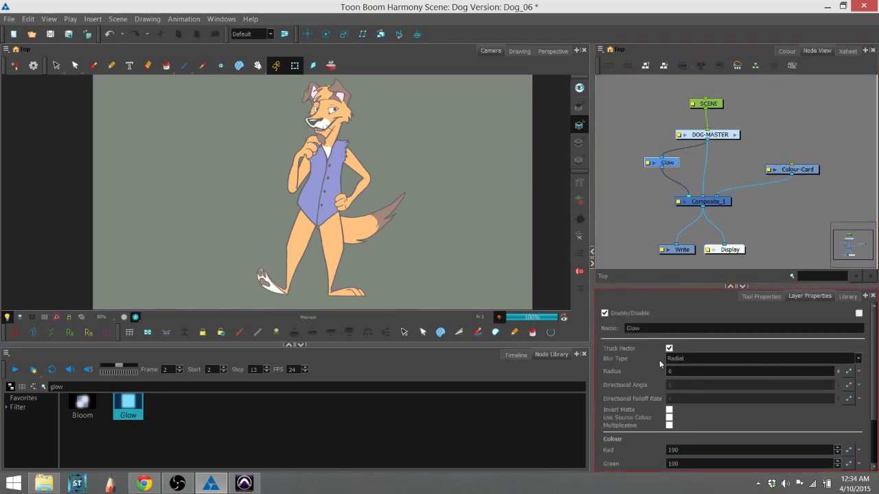
drag(837, 371, 815, 266)
scroll(388, 221, up, 4)
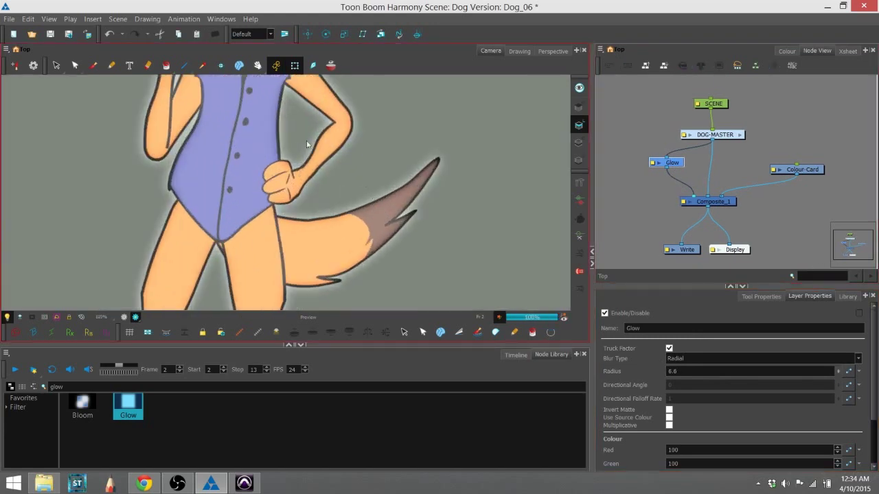
Change the Glow node's colour to bright green with Red 100, Green 230 and Blue 24
drag(460, 263, 431, 233)
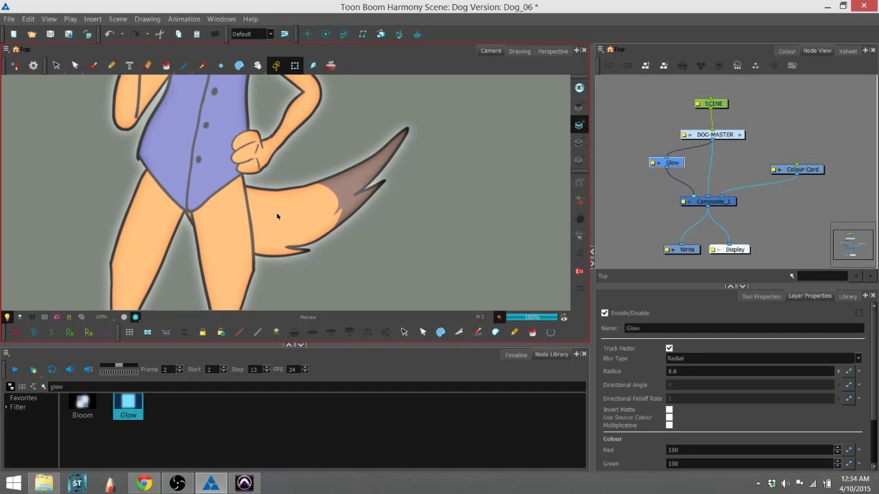
click(641, 212)
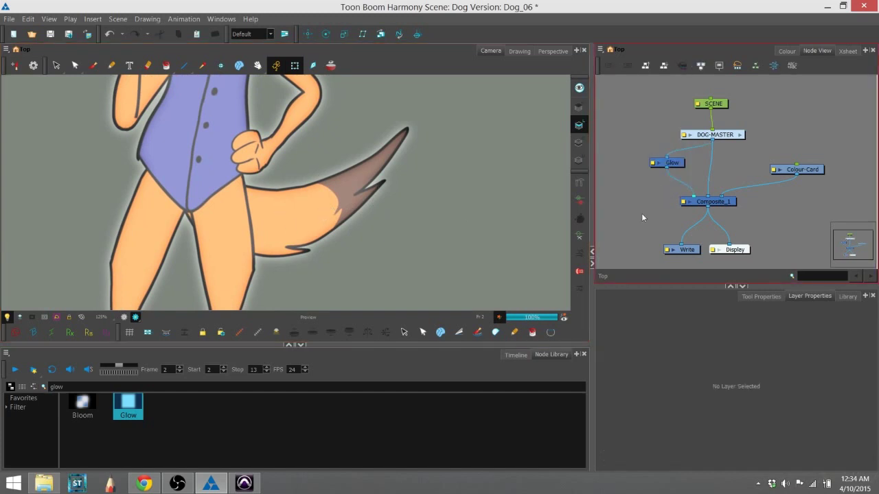
scroll(641, 213, down, 2)
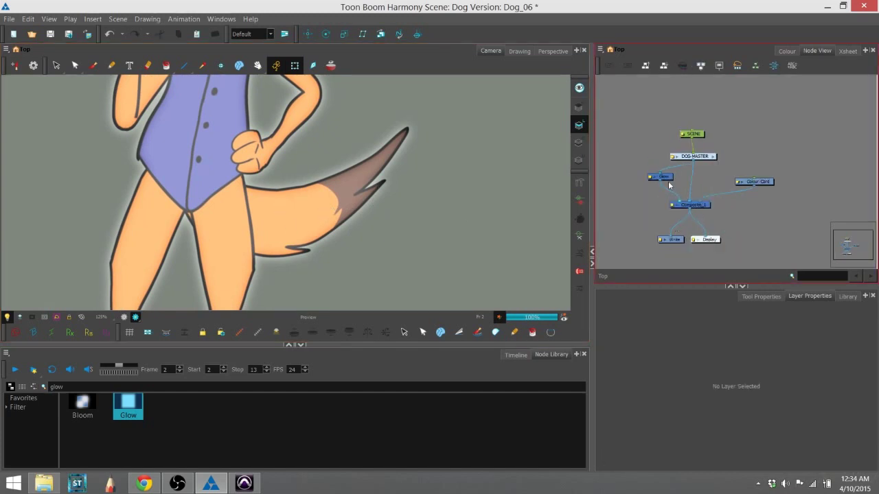
click(663, 176)
scroll(635, 374, down, 3)
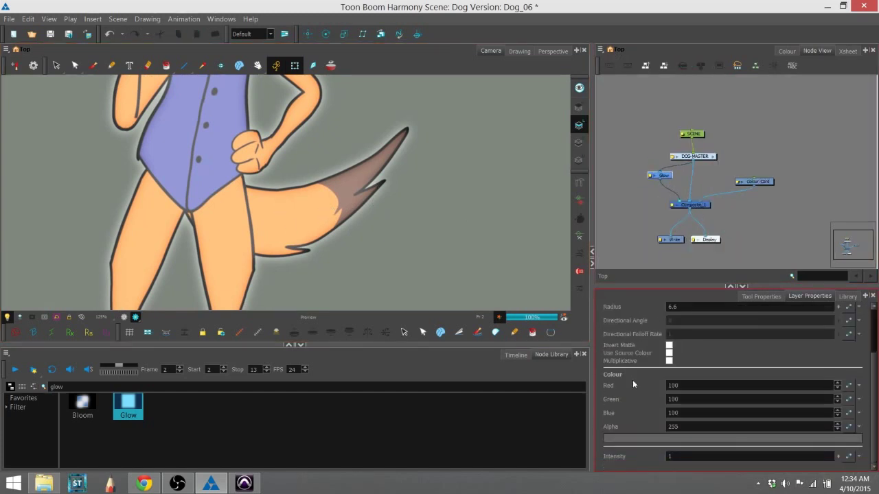
click(652, 436)
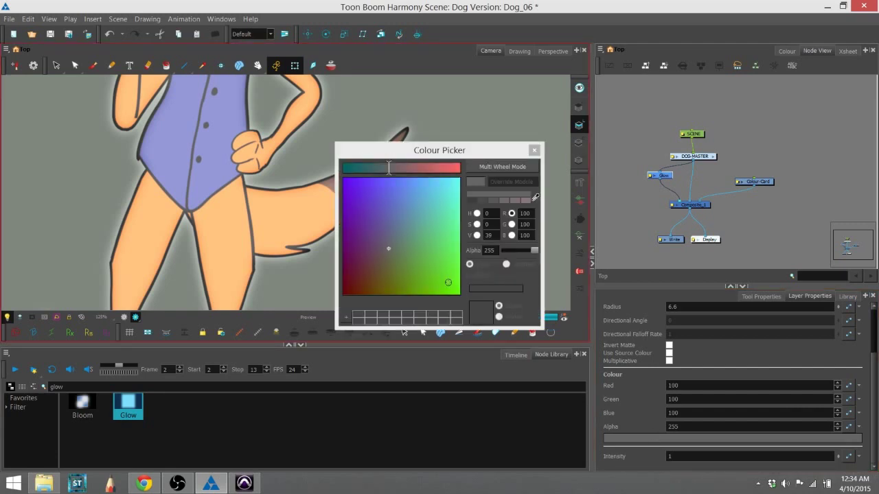
click(448, 283)
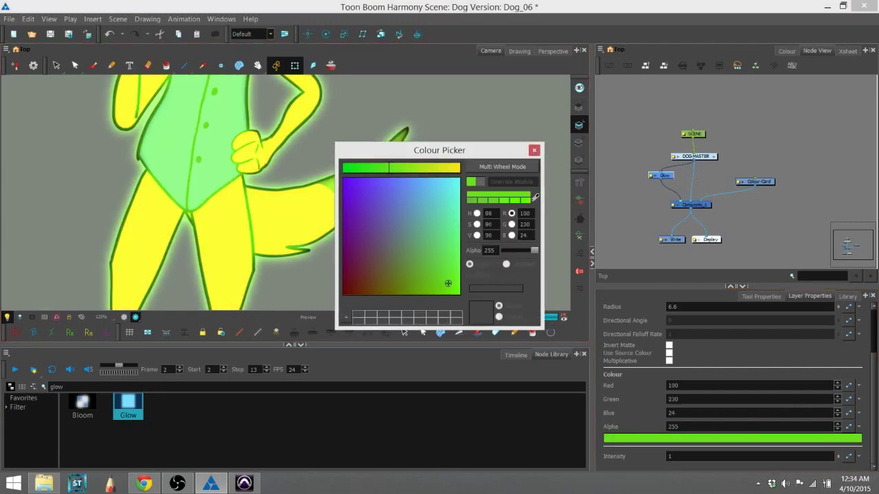
click(533, 149)
Examine the green glow over the dog's whole body, from head and tail to feet, in the render preview
drag(356, 214, 399, 297)
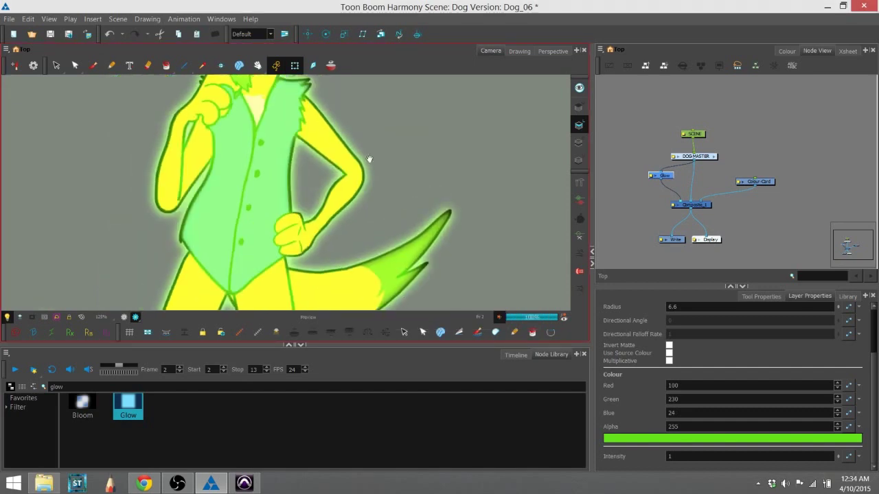
scroll(358, 210, down, 2)
mouse_move(370, 159)
mouse_down()
mouse_move(358, 210)
mouse_move(359, 161)
mouse_up()
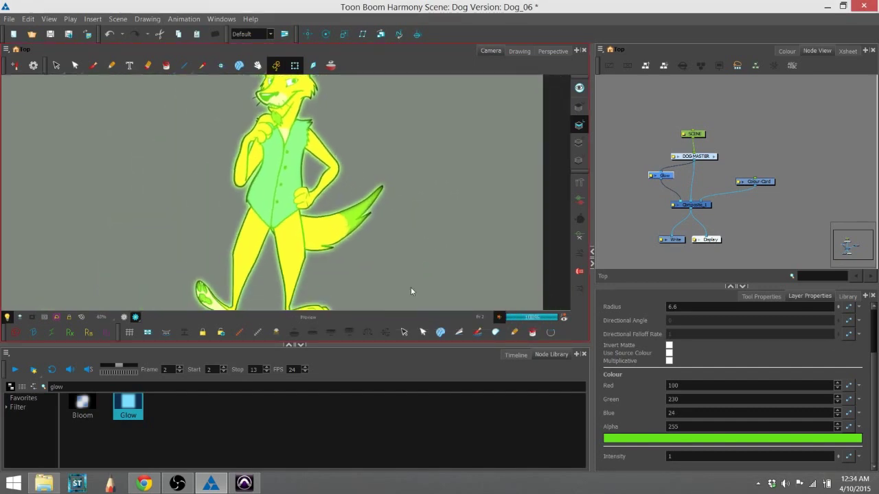
drag(376, 249, 386, 226)
drag(279, 217, 309, 272)
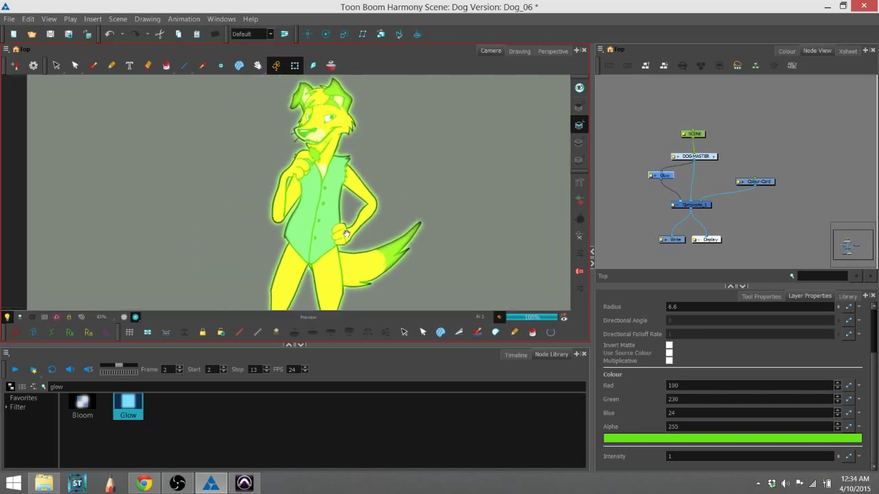
drag(346, 232, 341, 172)
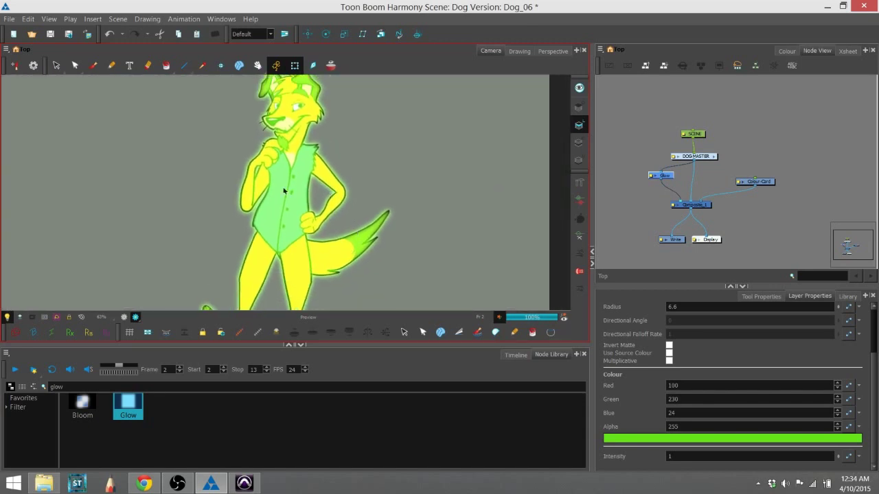
scroll(353, 214, down, 1)
drag(391, 247, 387, 237)
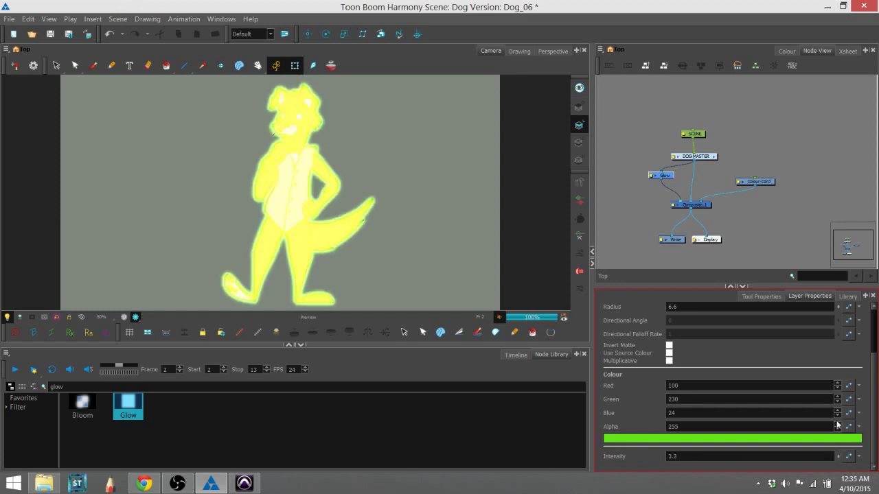
Set the Glow node's intensity to 1.3 and its radius to 7.5
drag(393, 209, 401, 208)
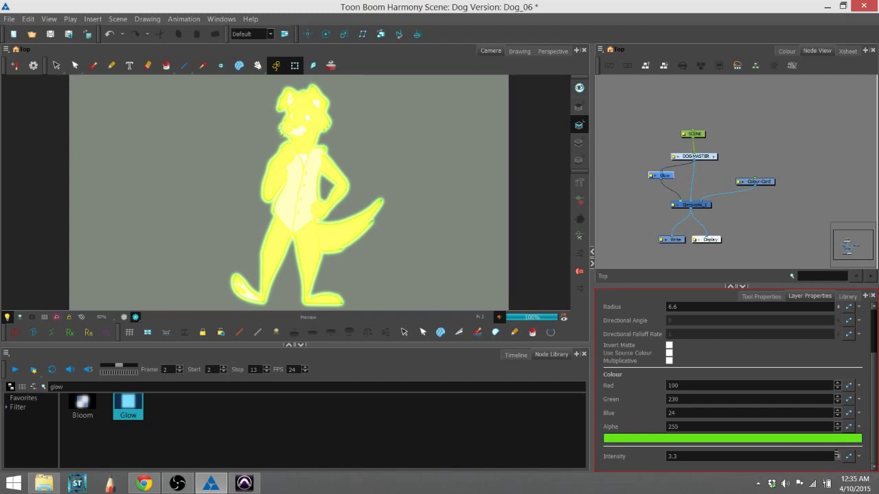
mouse_move(838, 475)
mouse_down()
mouse_move(838, 464)
mouse_move(838, 472)
mouse_up()
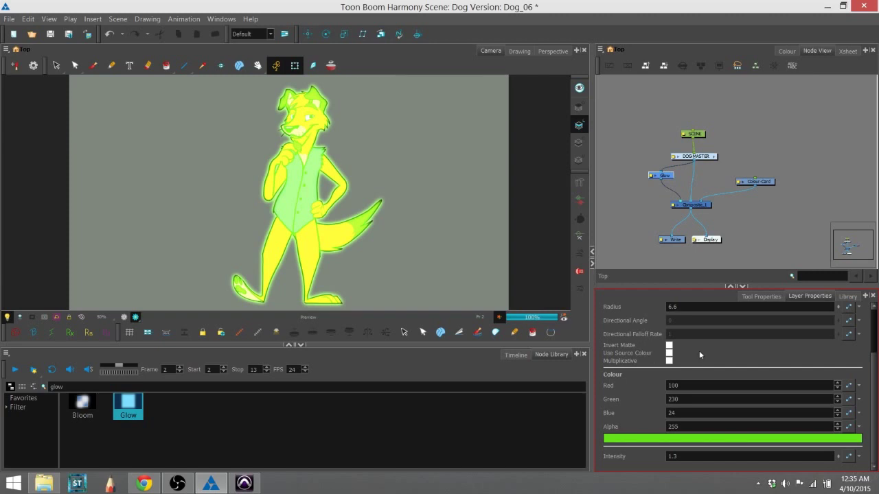
scroll(657, 358, up, 3)
scroll(643, 382, down, 1)
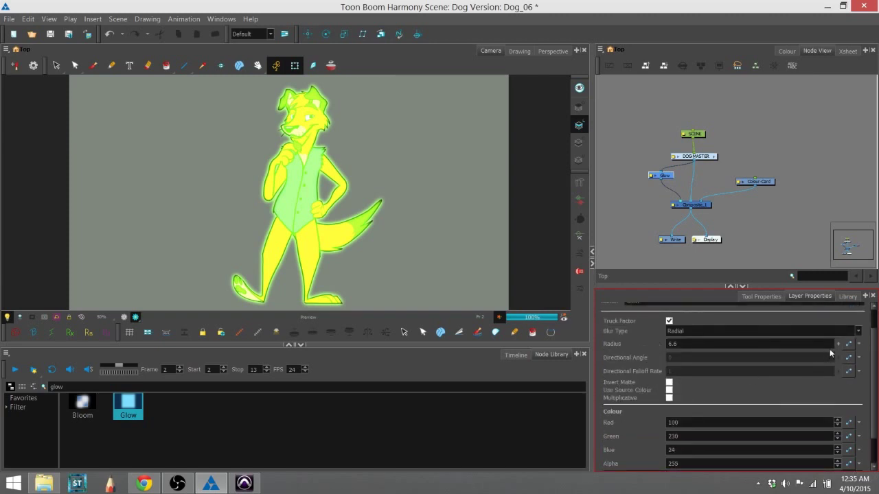
drag(837, 344, 836, 311)
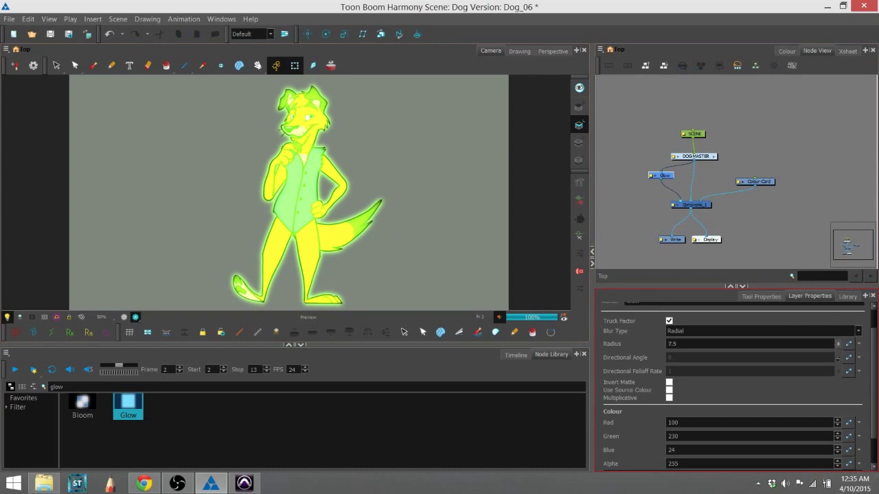
Try the Invert Matte option on the Glow node and switch it back off
click(669, 383)
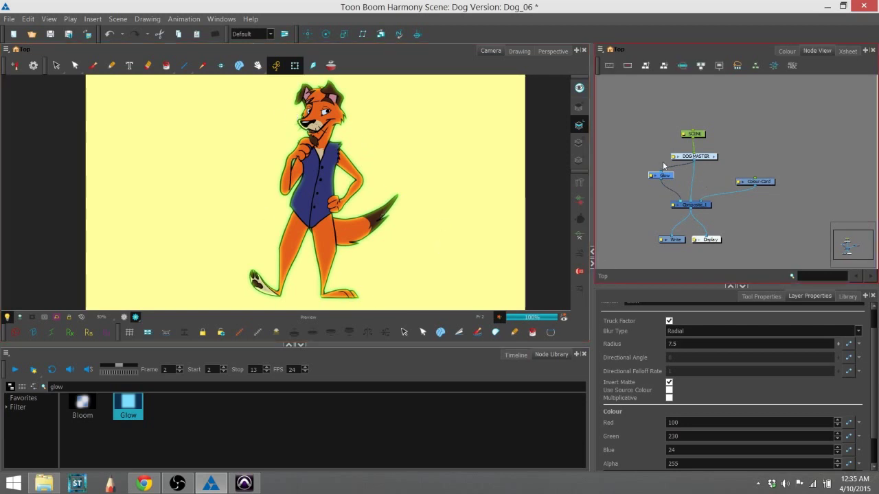
drag(692, 156, 686, 159)
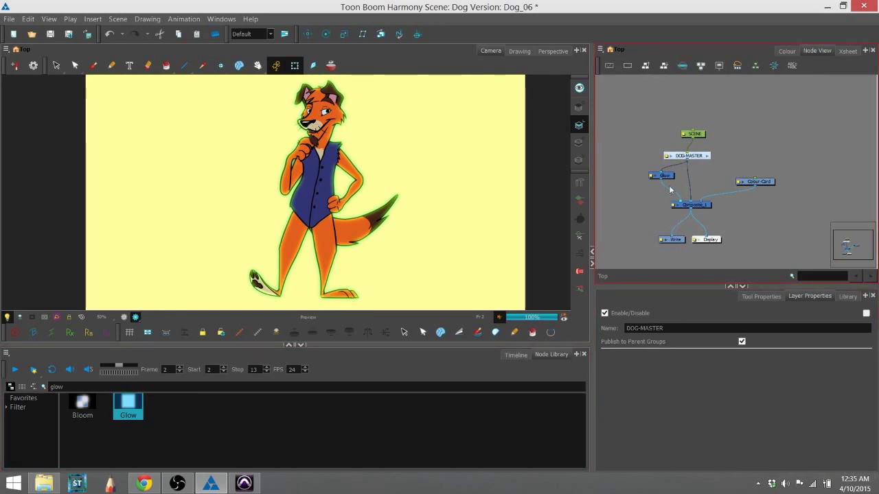
click(663, 176)
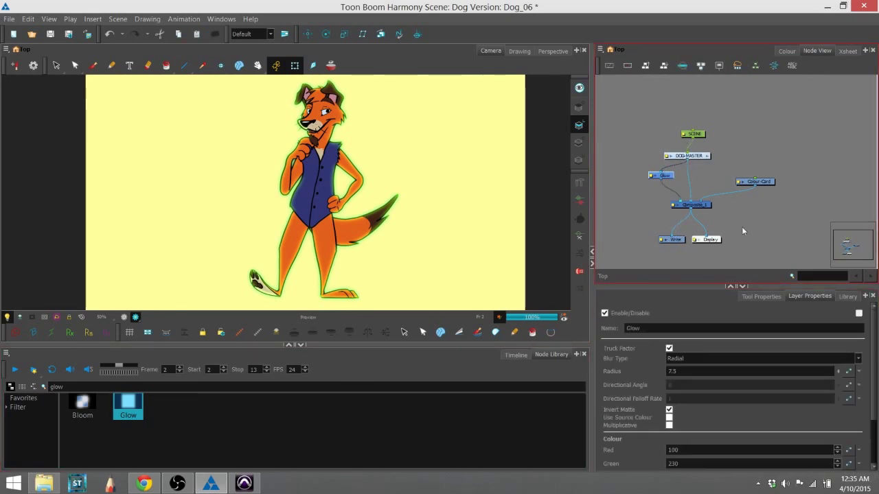
click(669, 409)
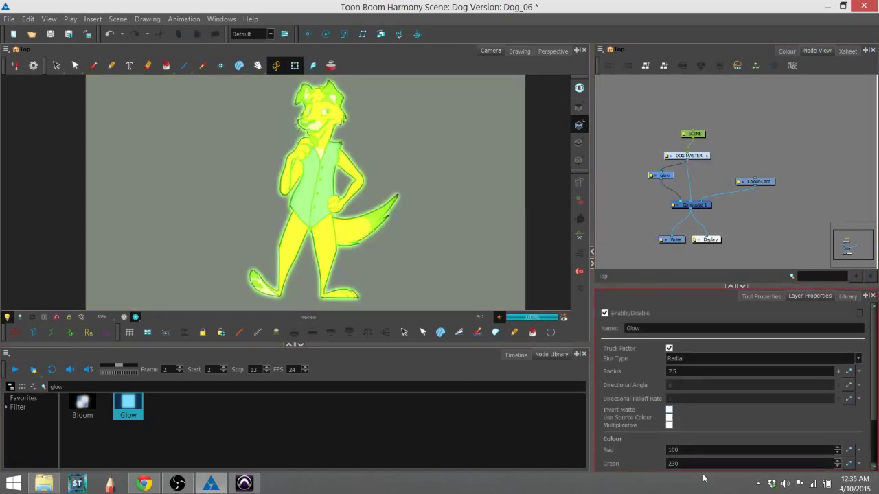
Enable Use Source Colour on the Glow node and inspect the glow around the dog's tail, feet and face
click(669, 417)
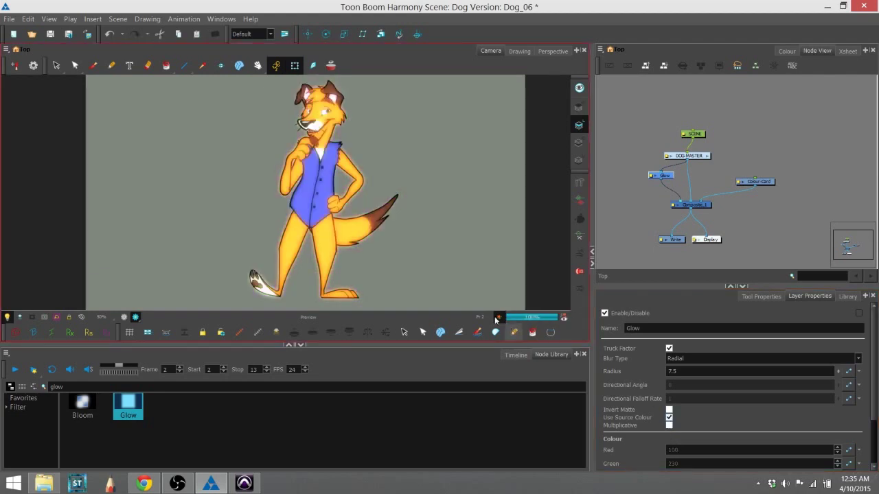
scroll(408, 245, up, 2)
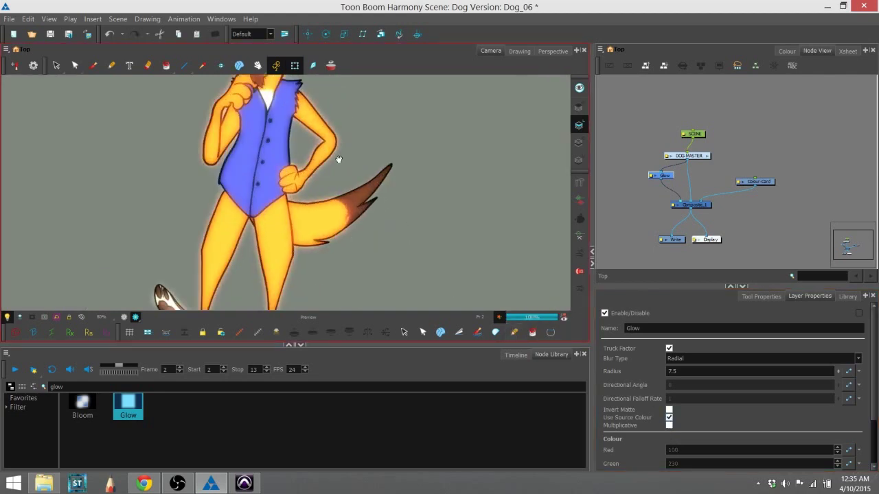
drag(338, 159, 375, 171)
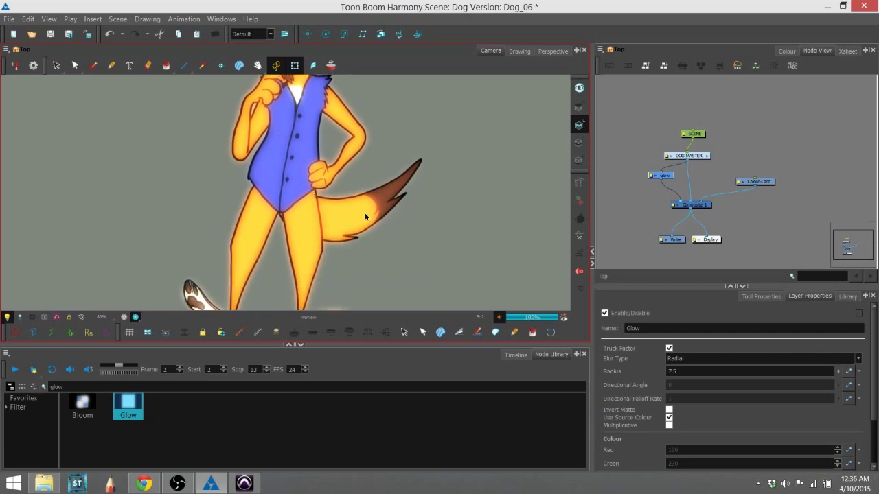
drag(423, 245, 440, 274)
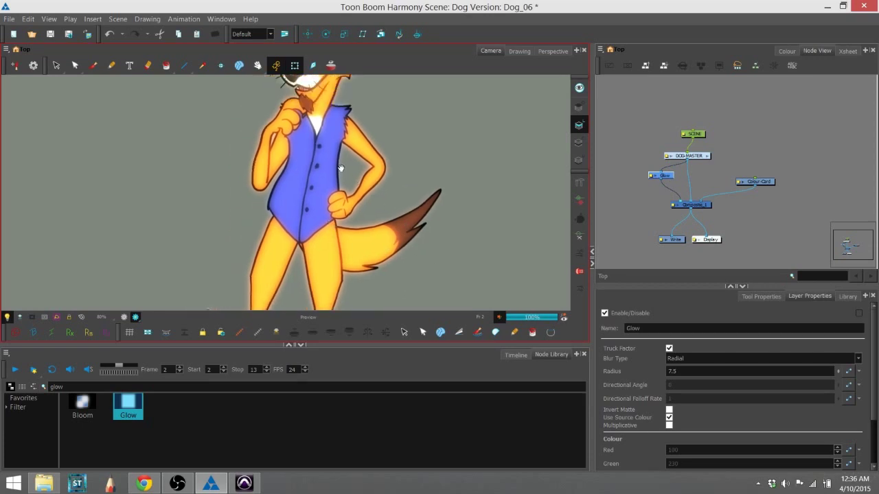
drag(340, 167, 338, 214)
drag(447, 248, 434, 140)
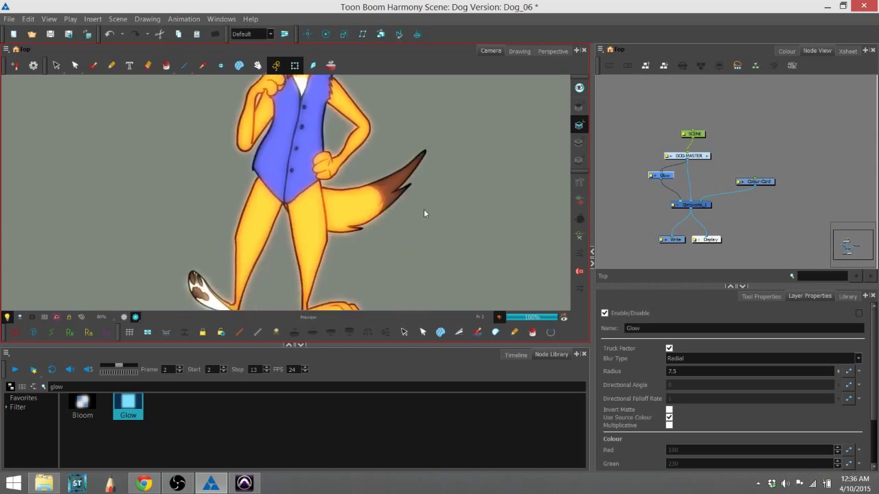
drag(359, 256, 385, 218)
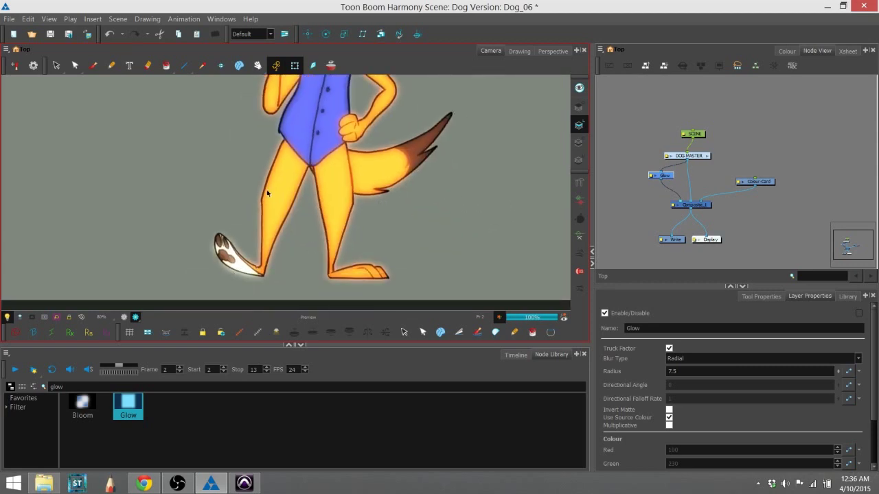
drag(295, 119, 298, 252)
scroll(342, 151, up, 3)
scroll(330, 147, down, 1)
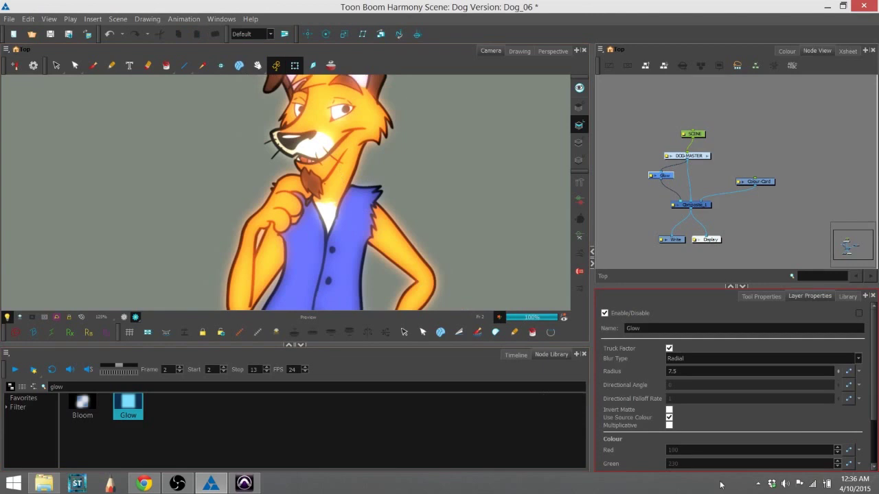
Set the Glow node's intensity to 2.5 and turn off Use Source Colour
scroll(864, 405, down, 3)
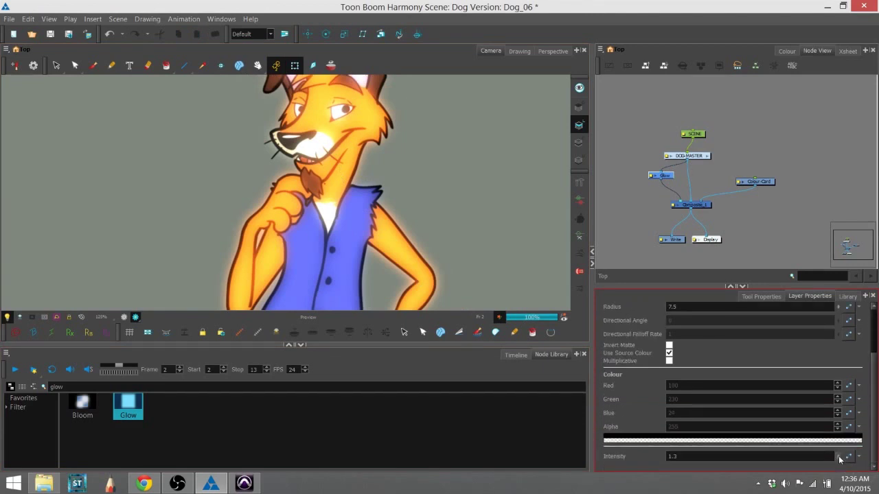
drag(837, 440, 837, 442)
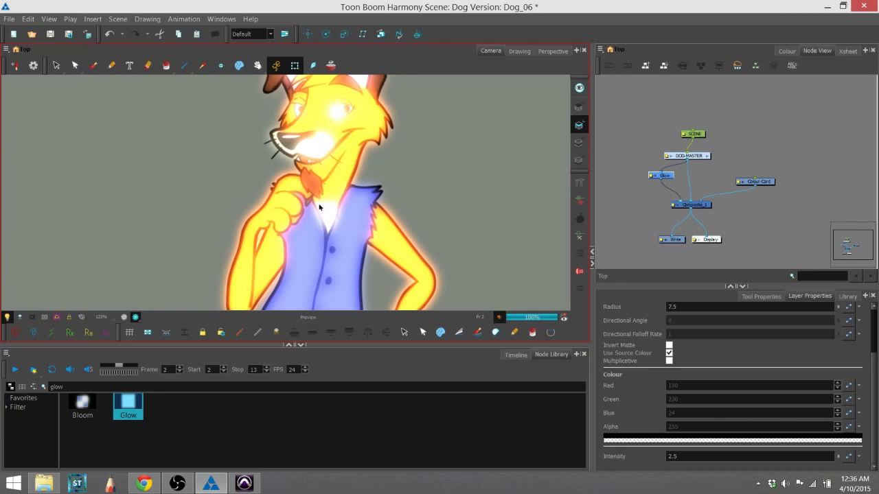
drag(444, 247, 435, 103)
scroll(438, 202, down, 4)
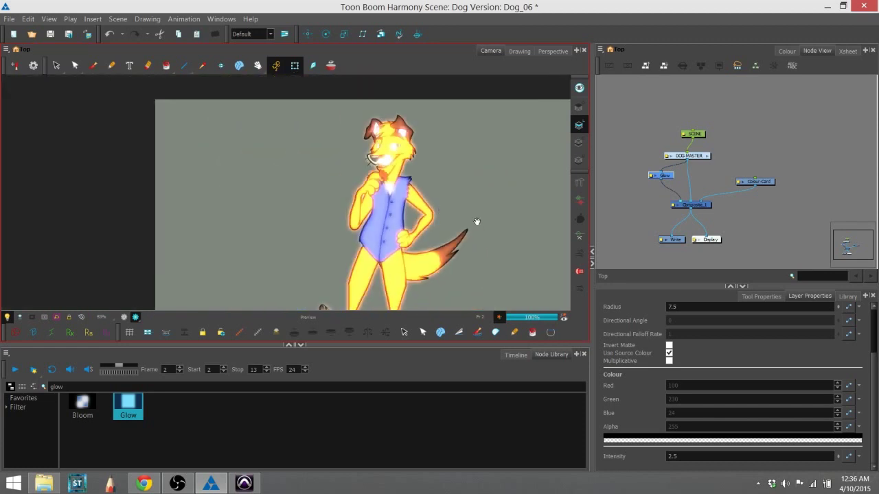
drag(477, 221, 420, 199)
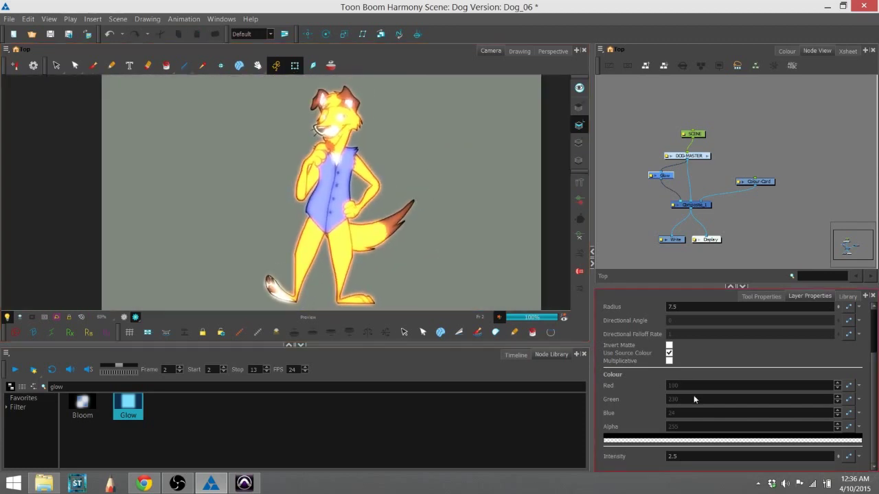
click(669, 353)
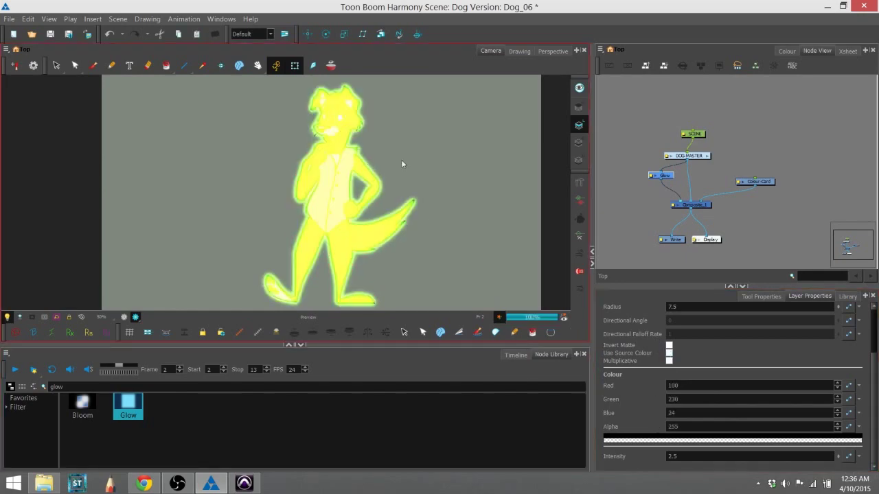